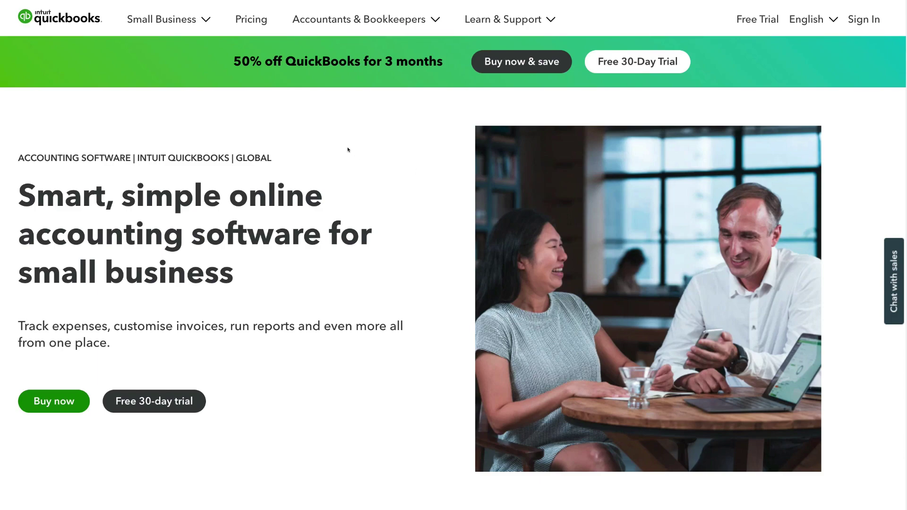
- Go to the Pricing page and scroll to the Simple Start, Essentials and Plus feature lists
click(246, 26)
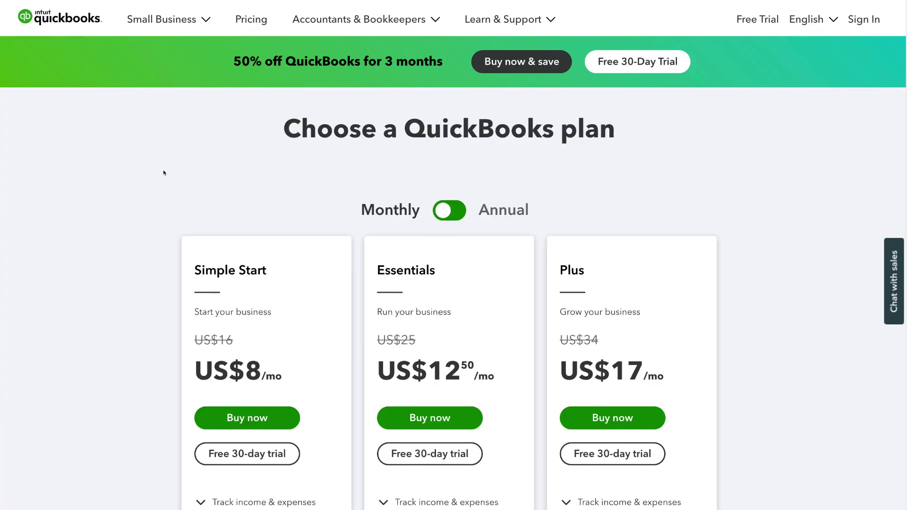
scroll(164, 173, down, 3)
scroll(164, 172, down, 2)
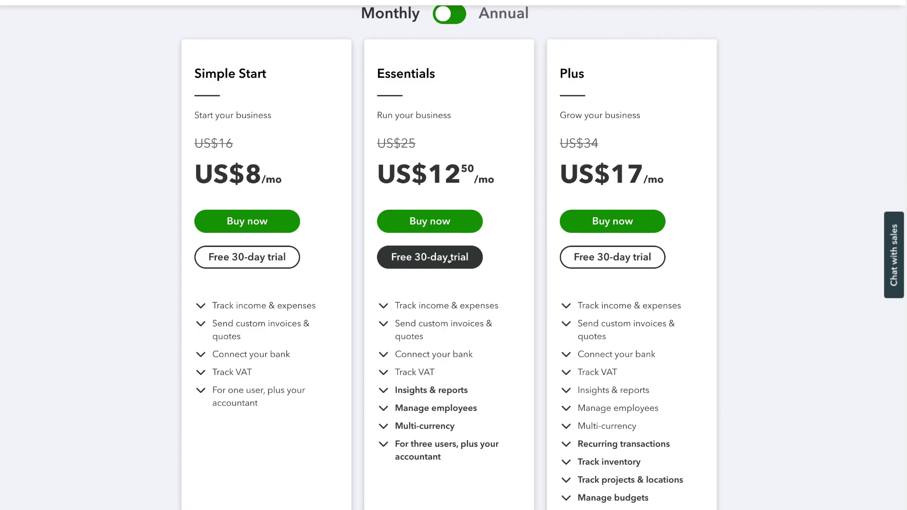
scroll(449, 260, up, 1)
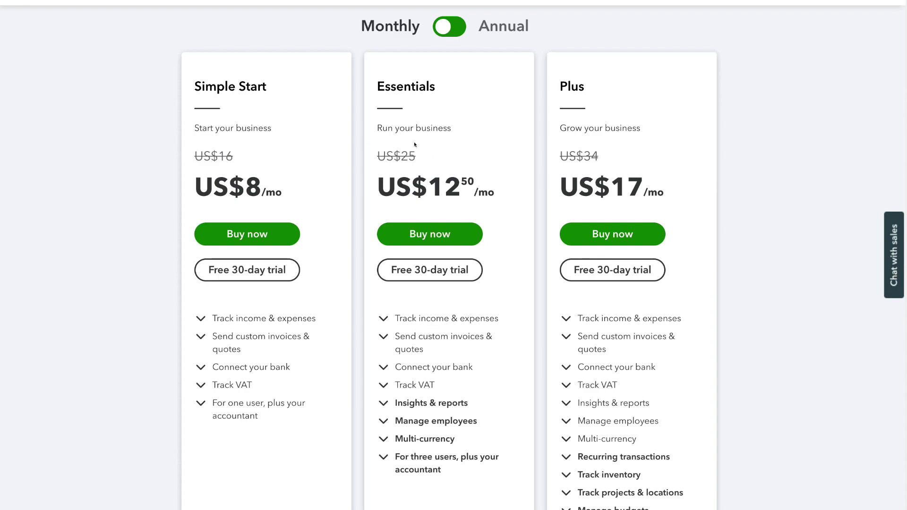
scroll(493, 132, down, 1)
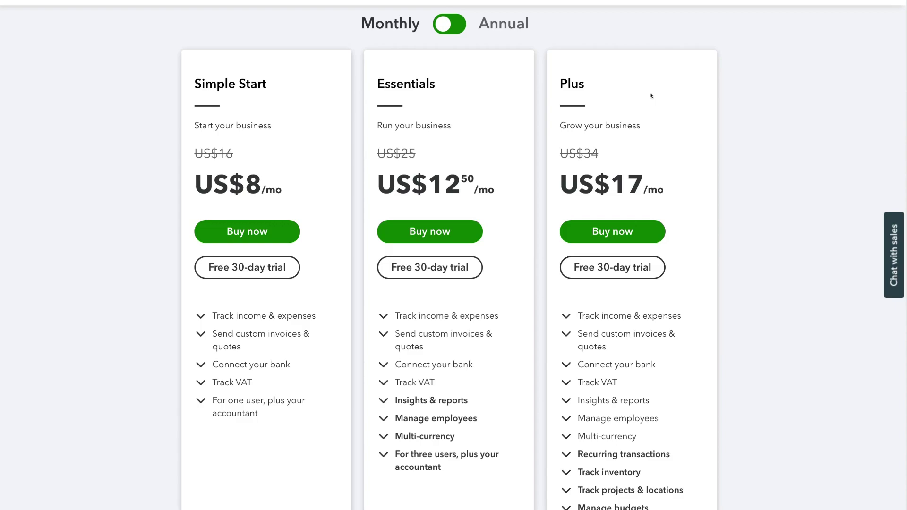
scroll(690, 195, down, 2)
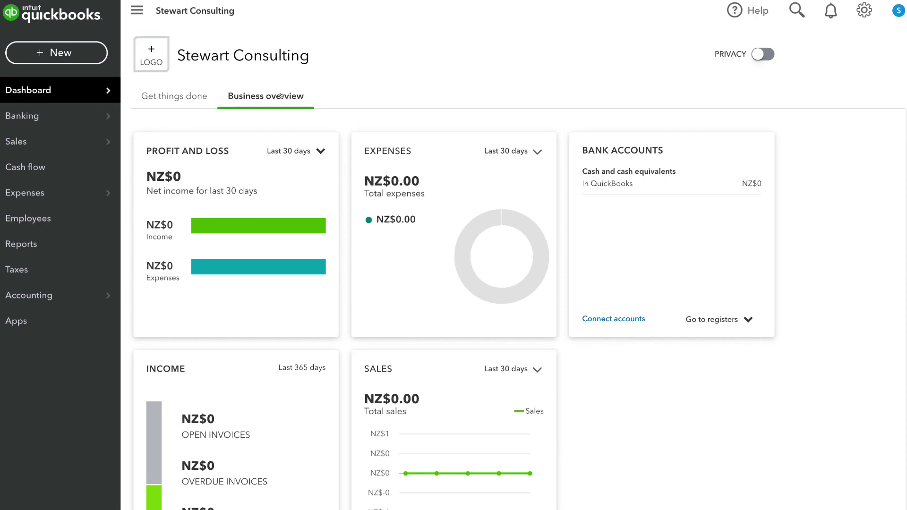
click(175, 98)
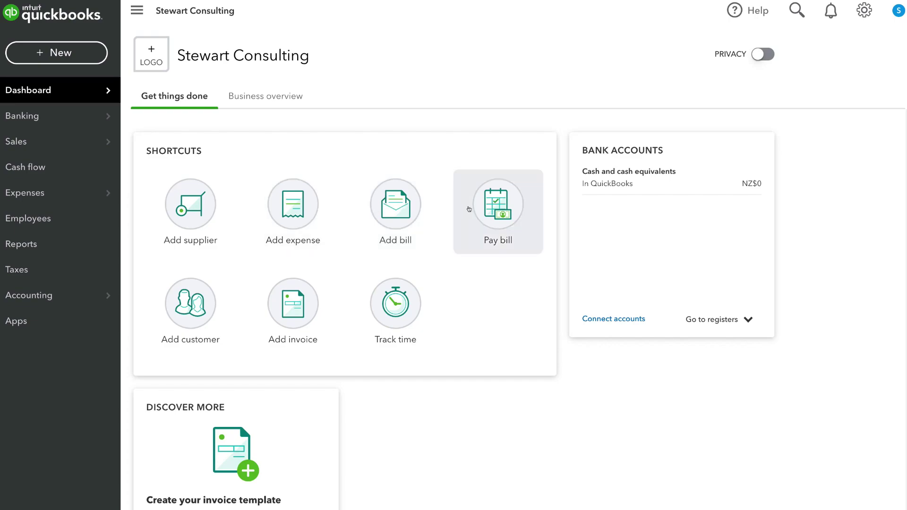
click(269, 97)
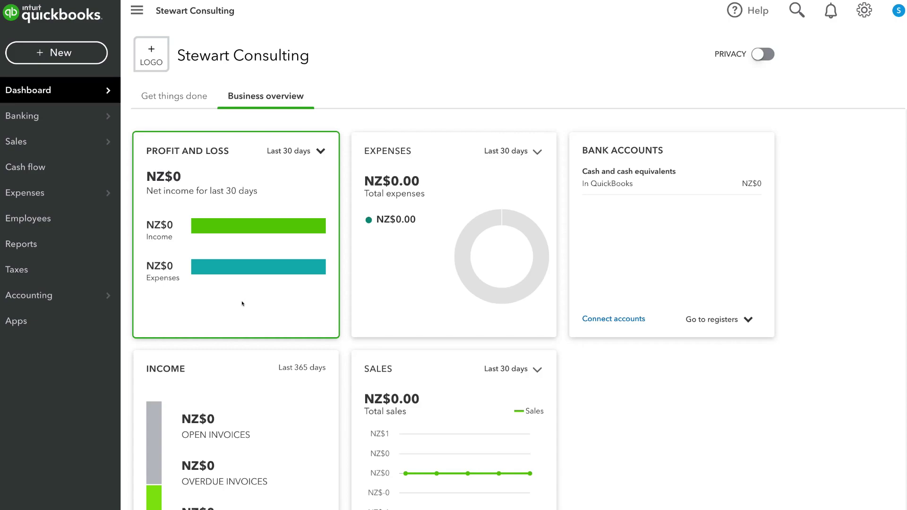
click(755, 54)
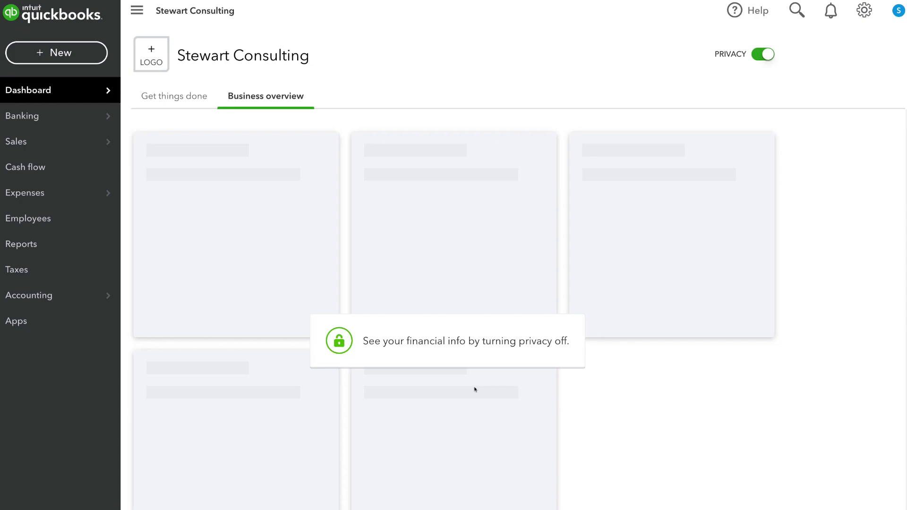
click(765, 52)
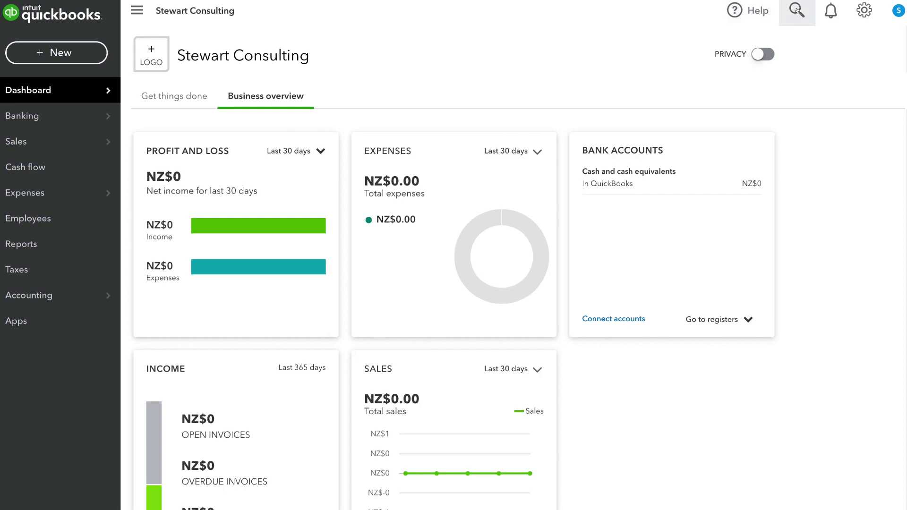
click(750, 10)
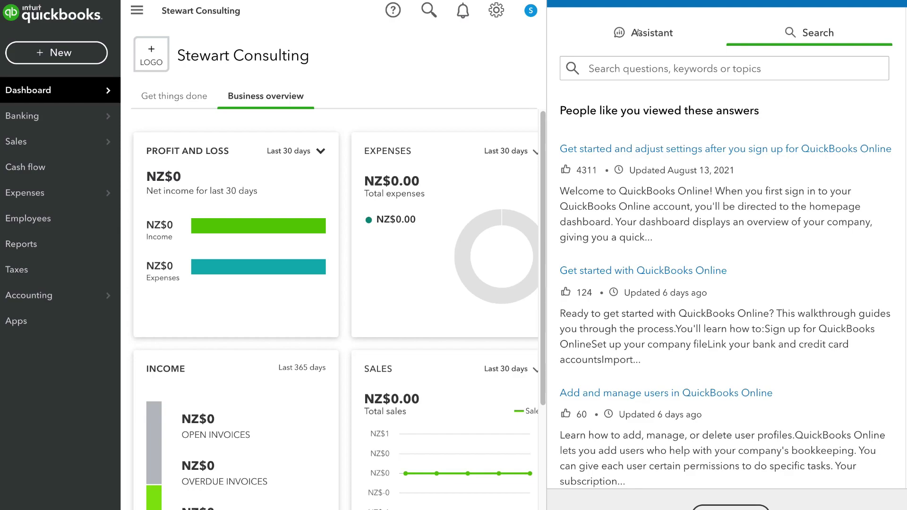
click(658, 31)
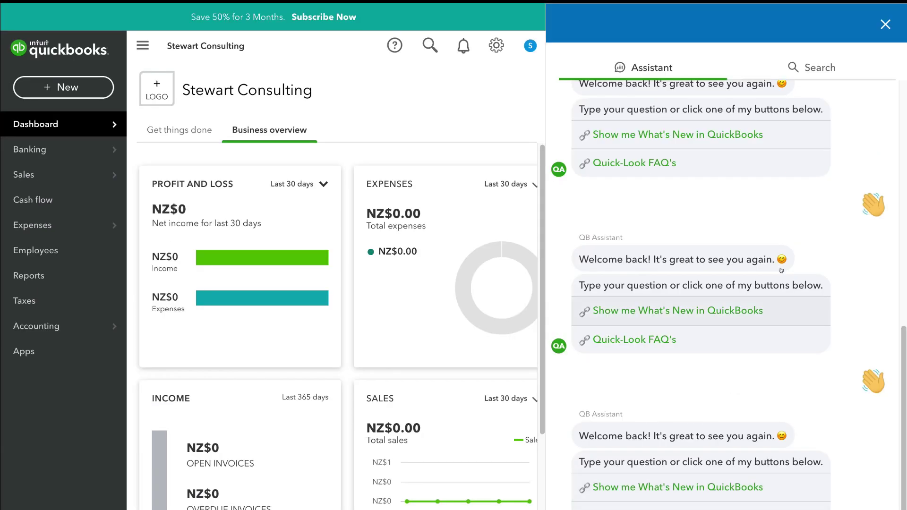
click(886, 24)
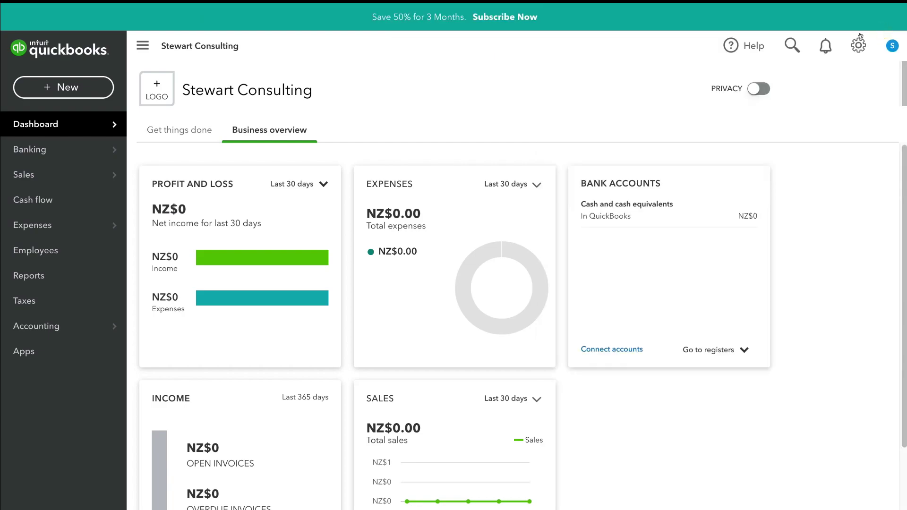
click(790, 41)
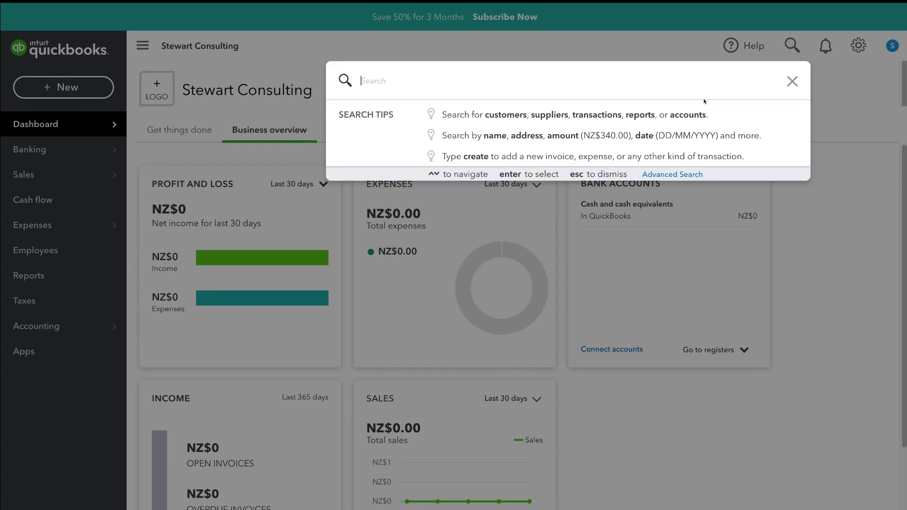
click(789, 82)
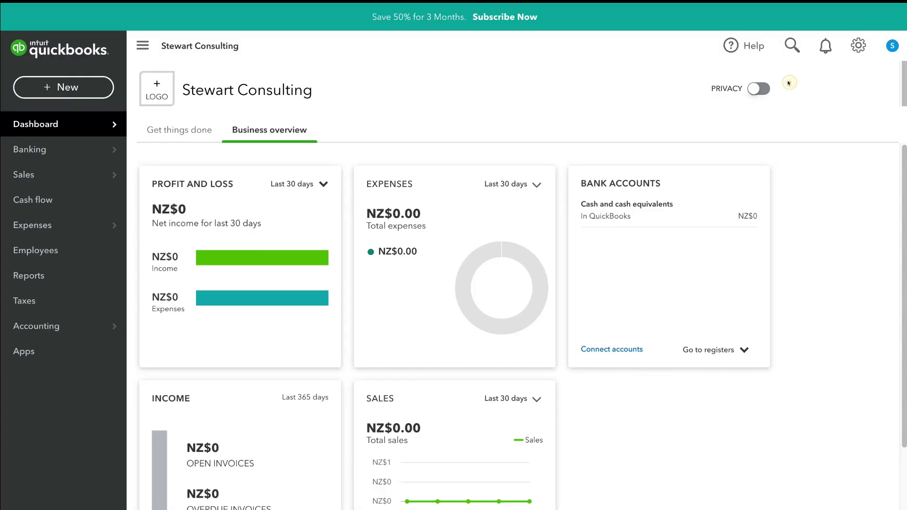
click(821, 44)
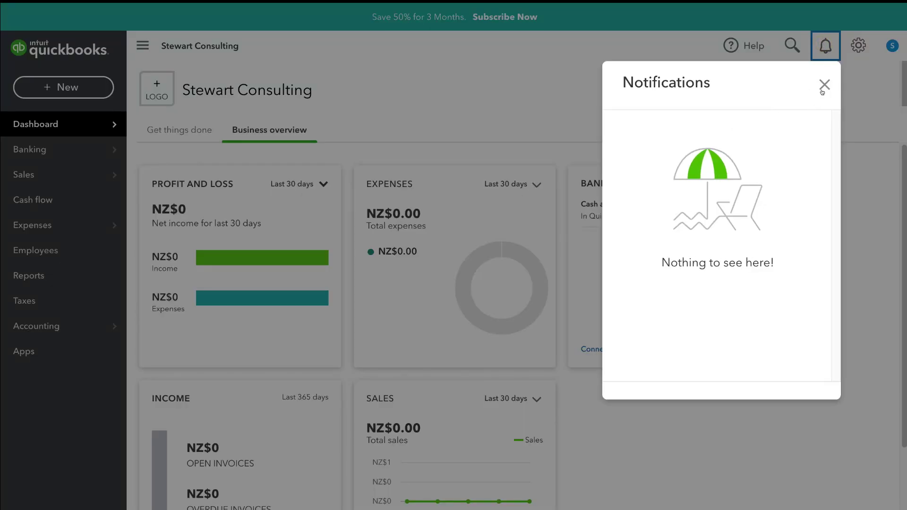
click(824, 85)
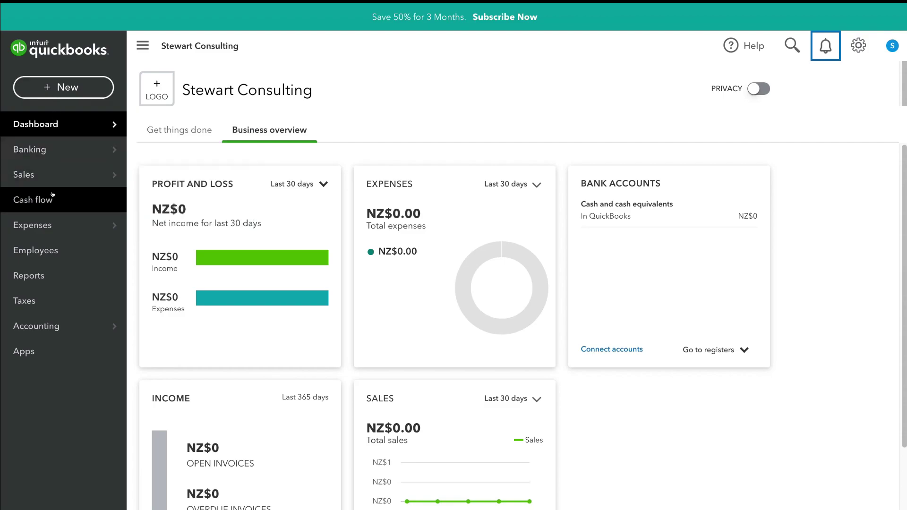
mouse_move(41, 220)
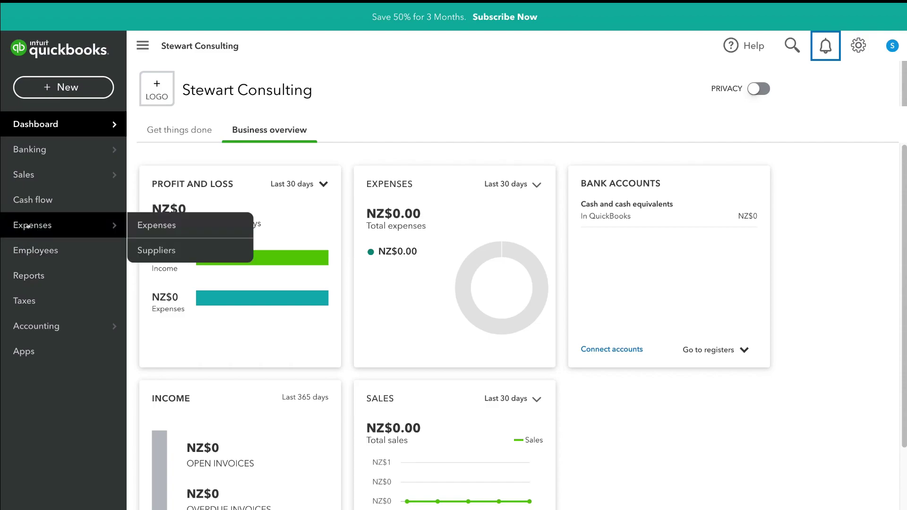
mouse_move(26, 154)
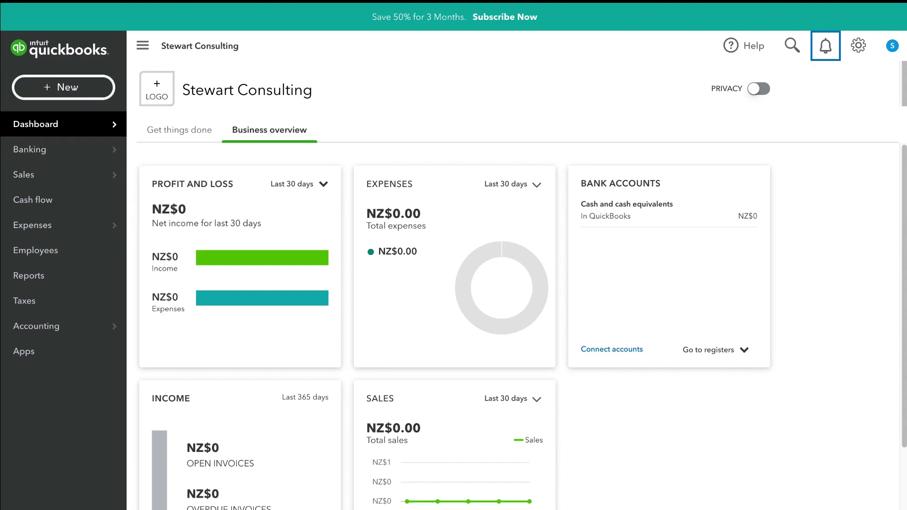
click(61, 86)
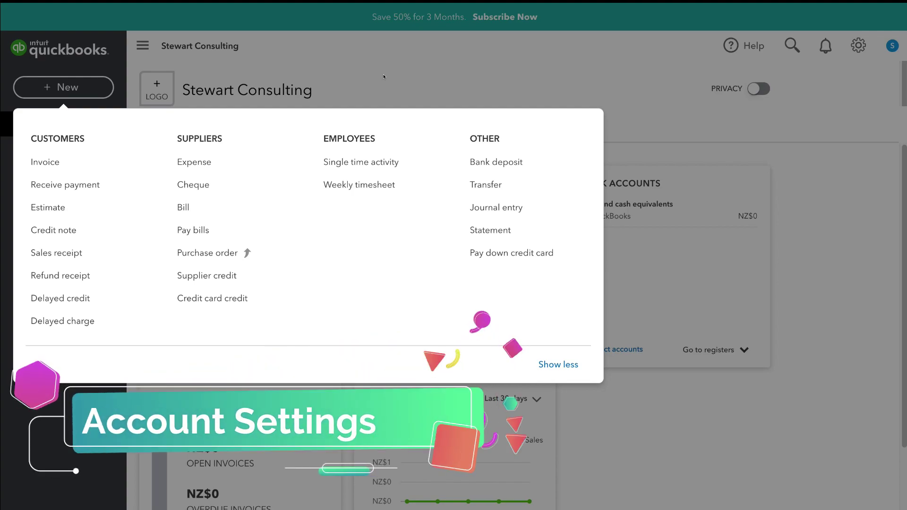
click(649, 128)
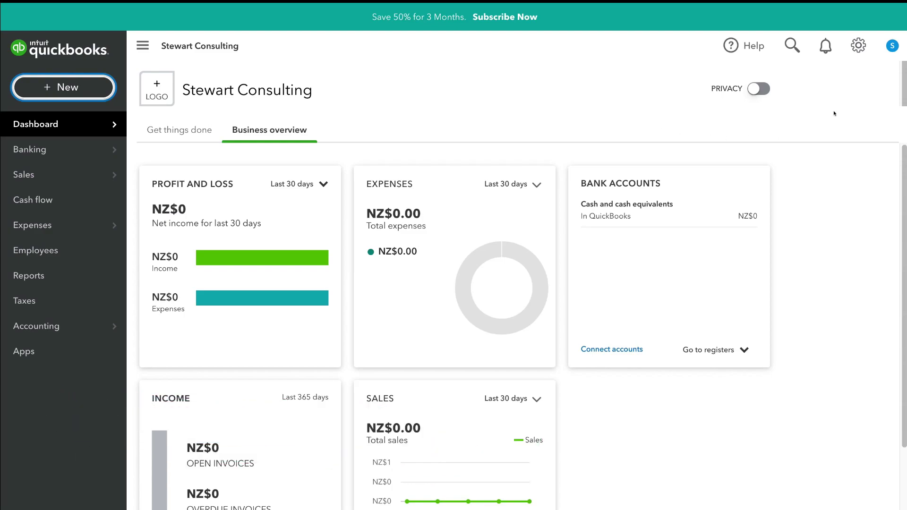
- Open Account and Settings from the gear menu and view the Billing and Subscription details
click(853, 45)
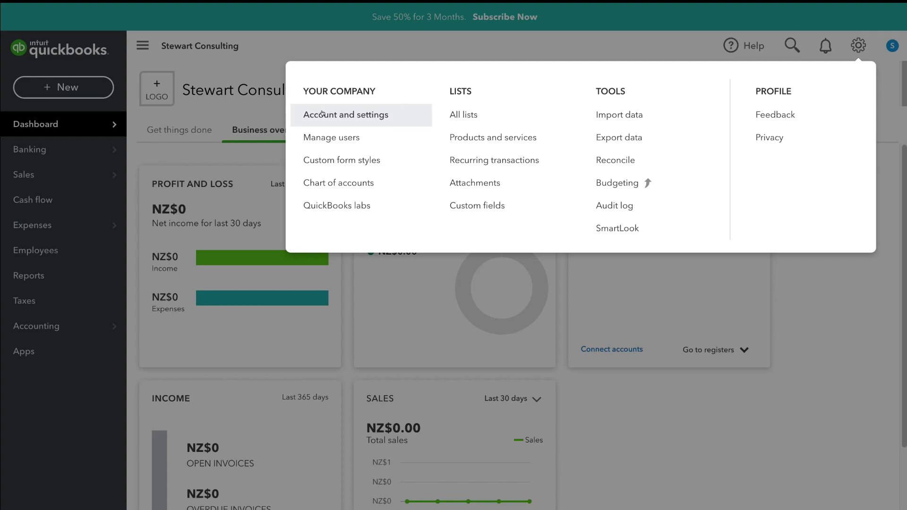
click(388, 114)
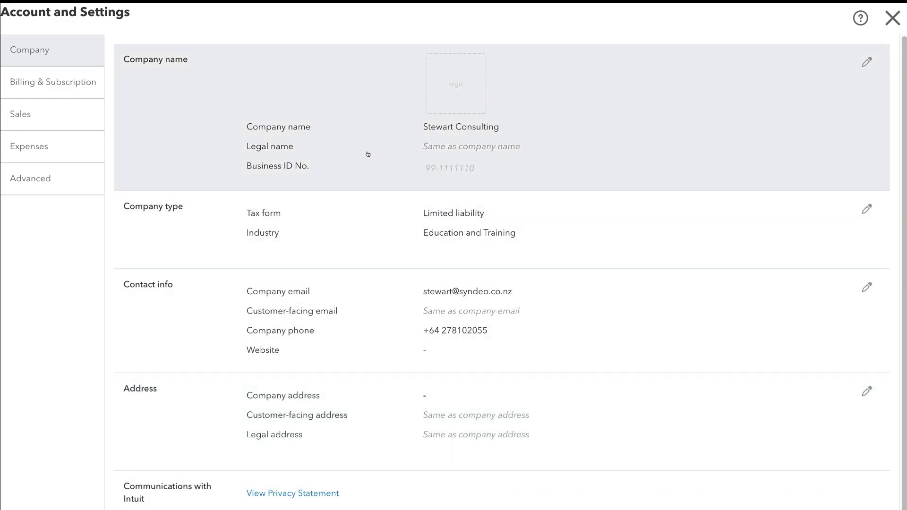
click(43, 86)
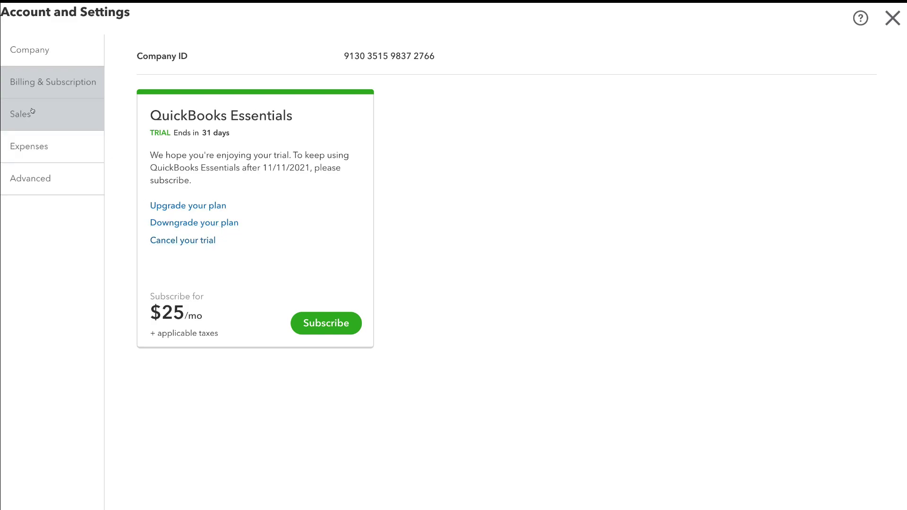
- Review the Sales, Expenses and Advanced settings, then close Account and Settings
click(57, 106)
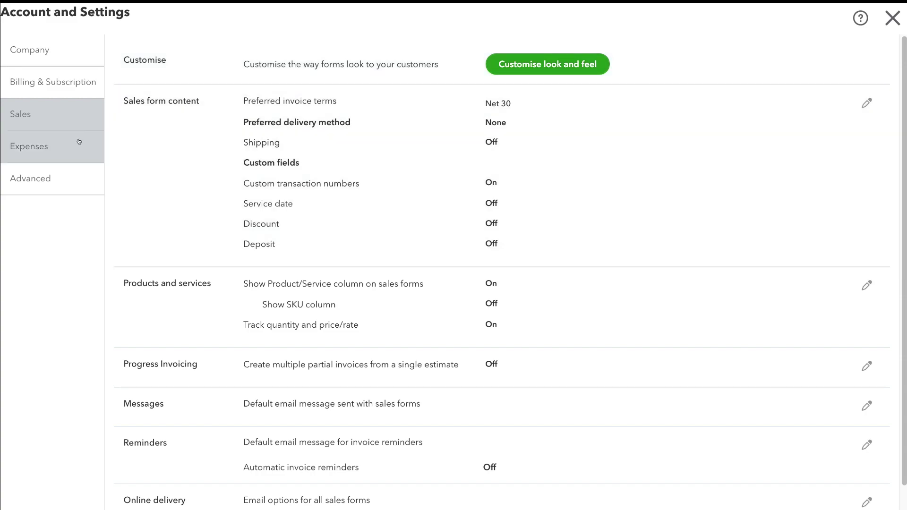
click(79, 141)
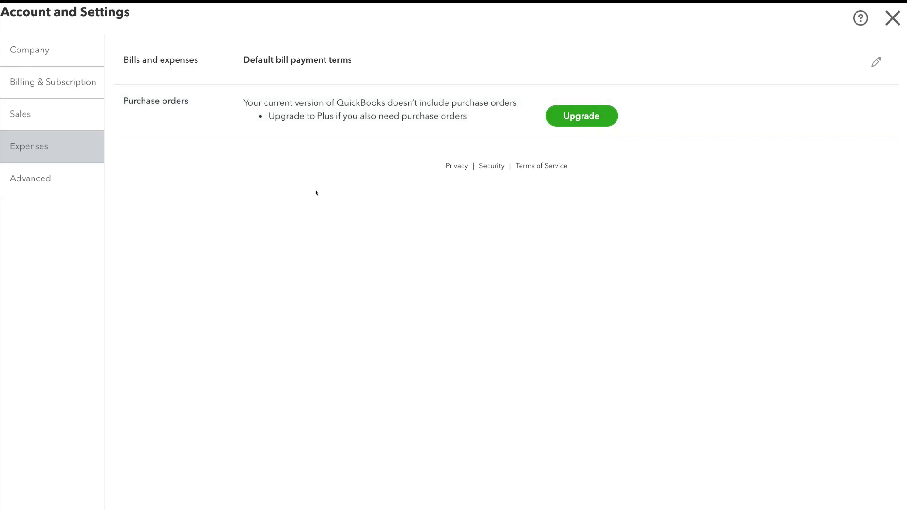
click(69, 176)
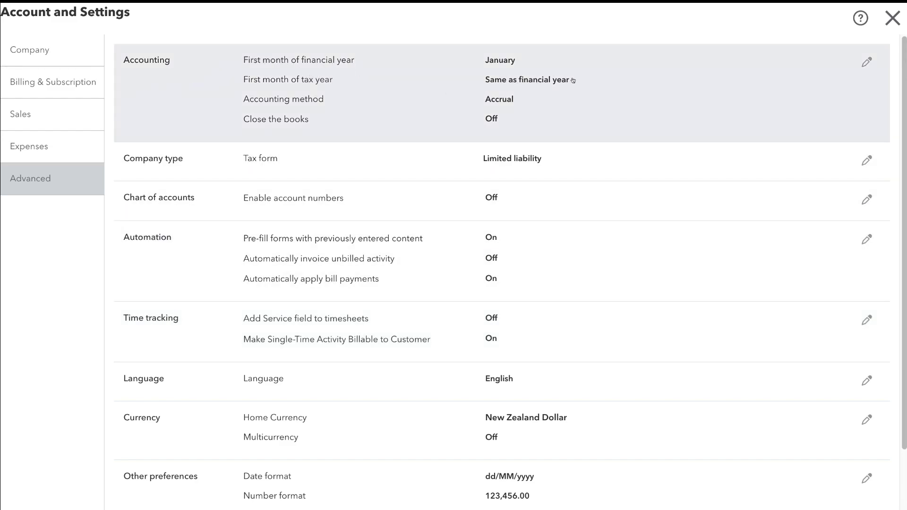
click(888, 18)
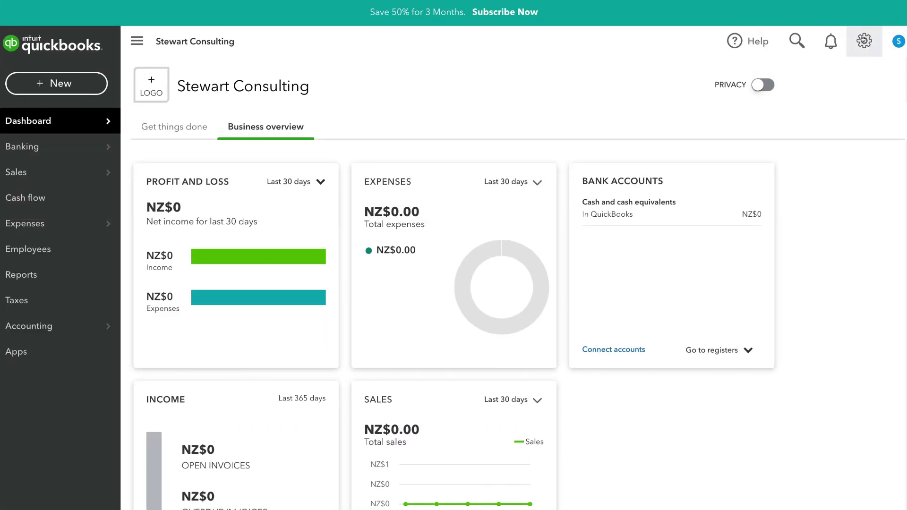
- Bring up the gear menu of company settings and tools from the Attachments page
click(864, 41)
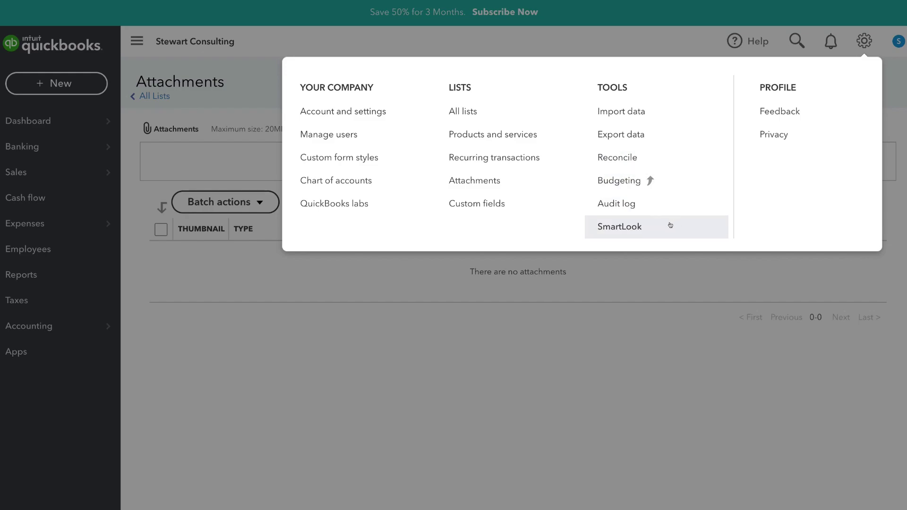
- Generate a SmartLook share code for an expert, then dismiss it
click(645, 220)
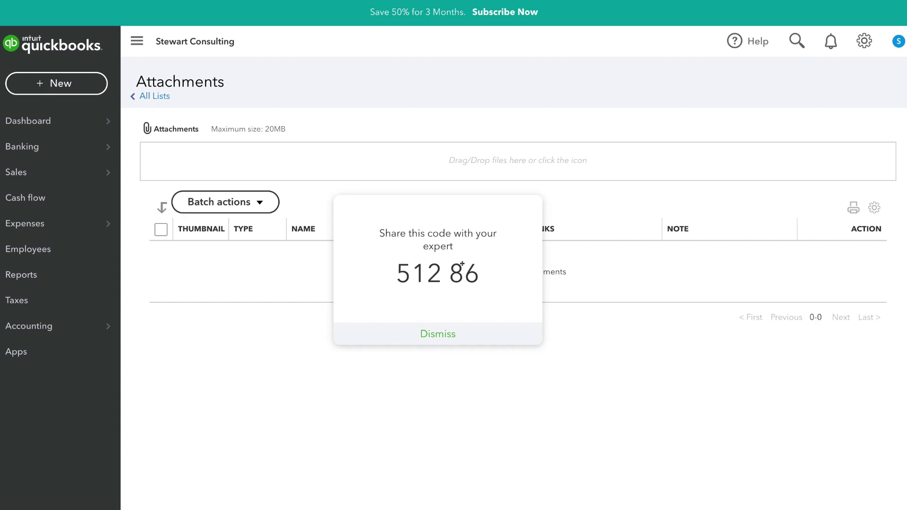
click(427, 330)
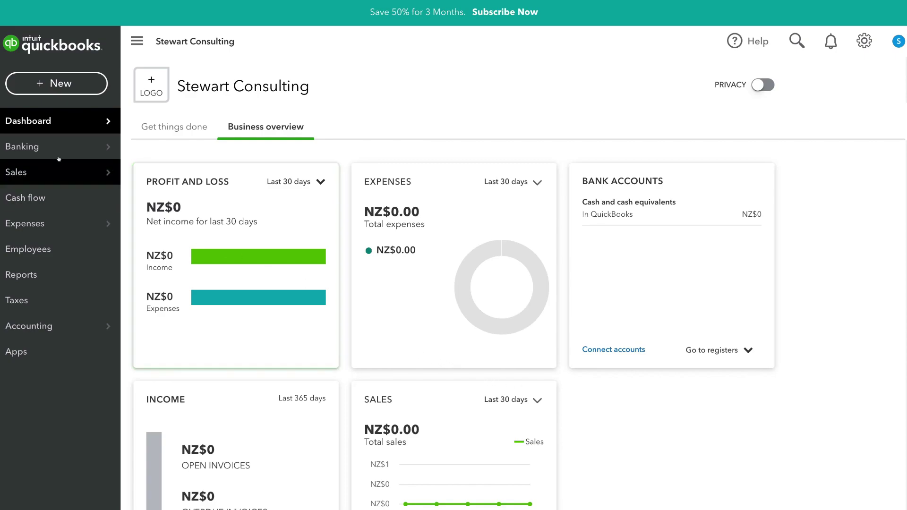
- Go to Banking and start connecting a bank account to list the supported banks
mouse_move(6, 136)
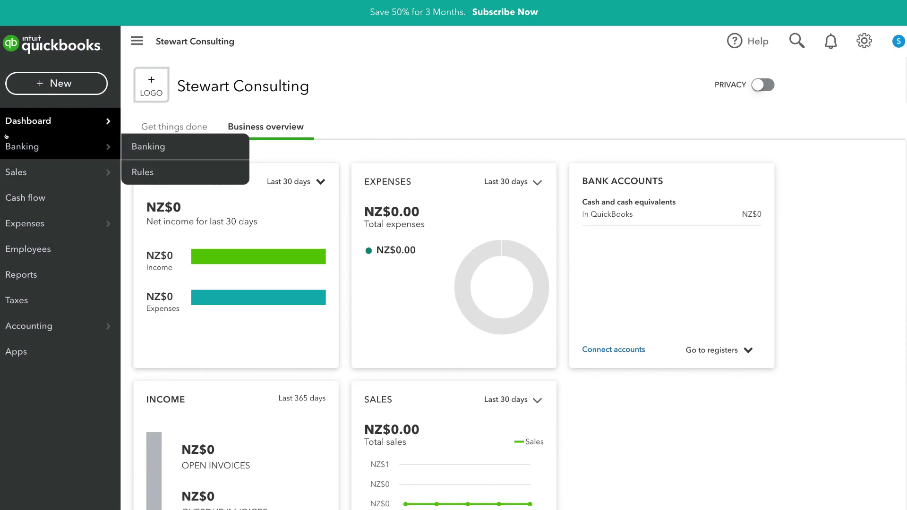
click(57, 145)
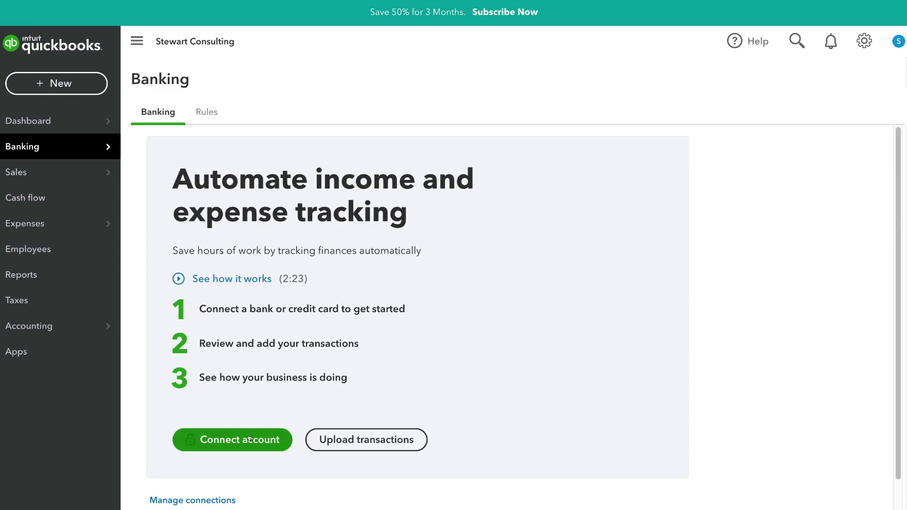
click(232, 443)
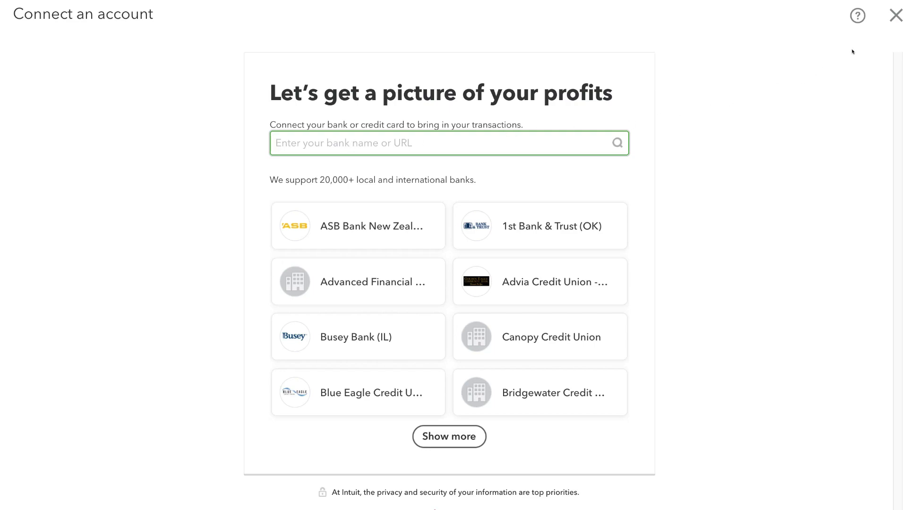
- Close the Connect an account screen to return to the Banking overview
click(894, 16)
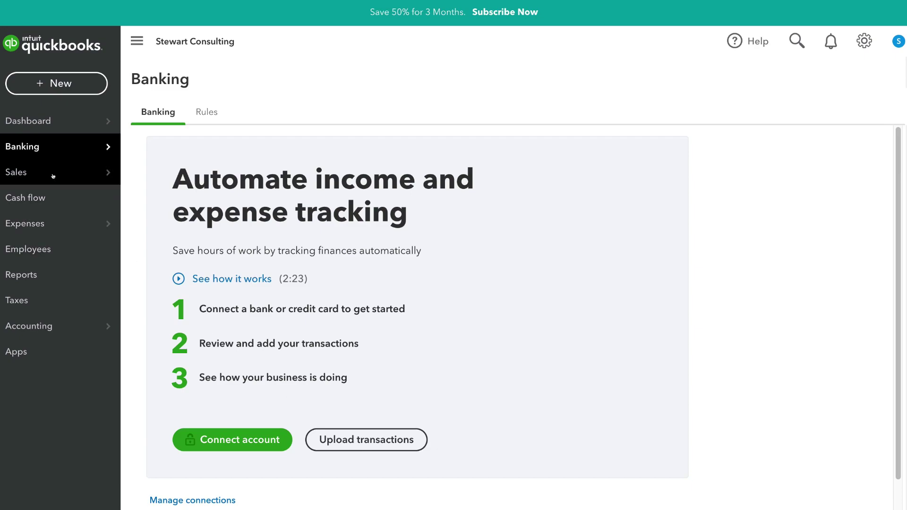
- Browse Sales Products and services, Customers and All Sales, then show the + New transaction types
mouse_move(53, 175)
click(172, 221)
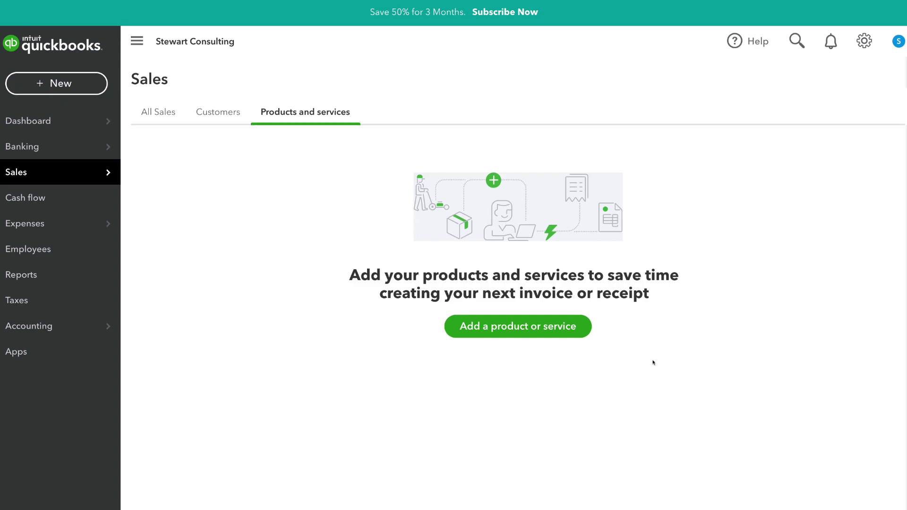
click(204, 114)
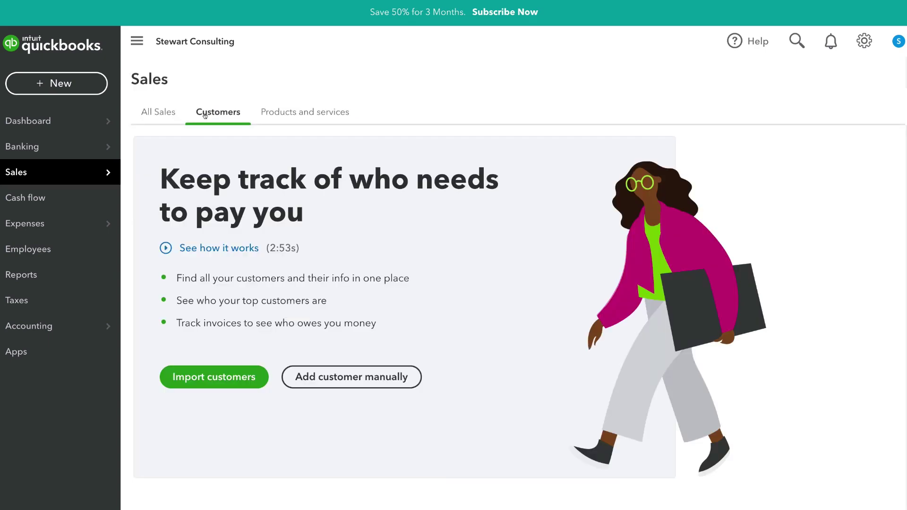
click(157, 112)
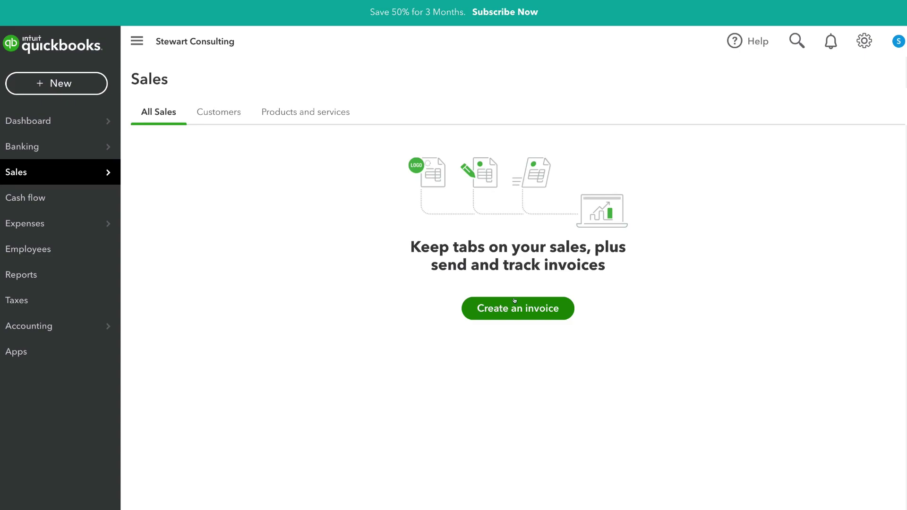
click(66, 83)
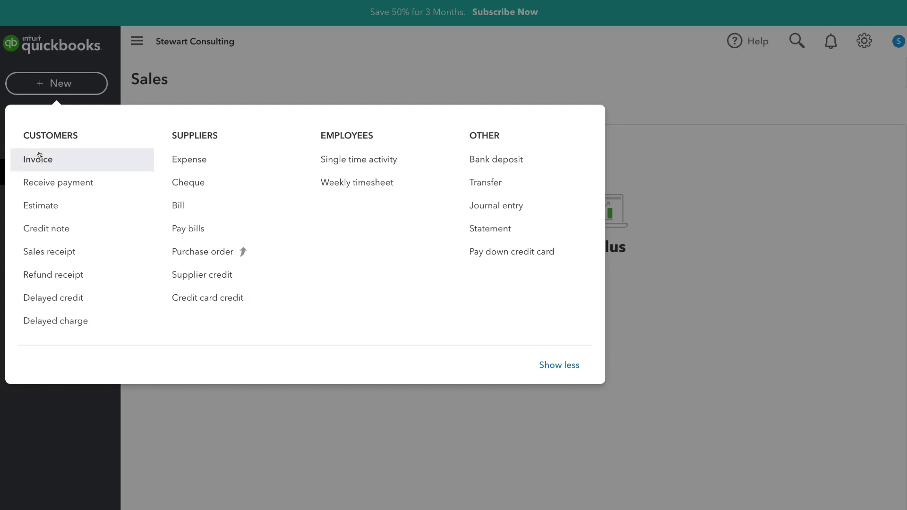
- Start invoice 1001 with Net 30 terms, review its save options, then close it unsaved
click(69, 154)
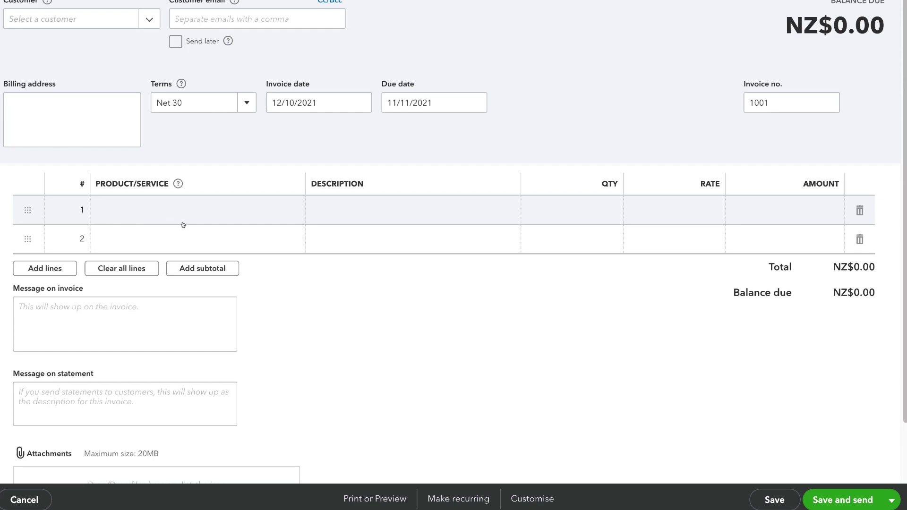
scroll(196, 306, down, 2)
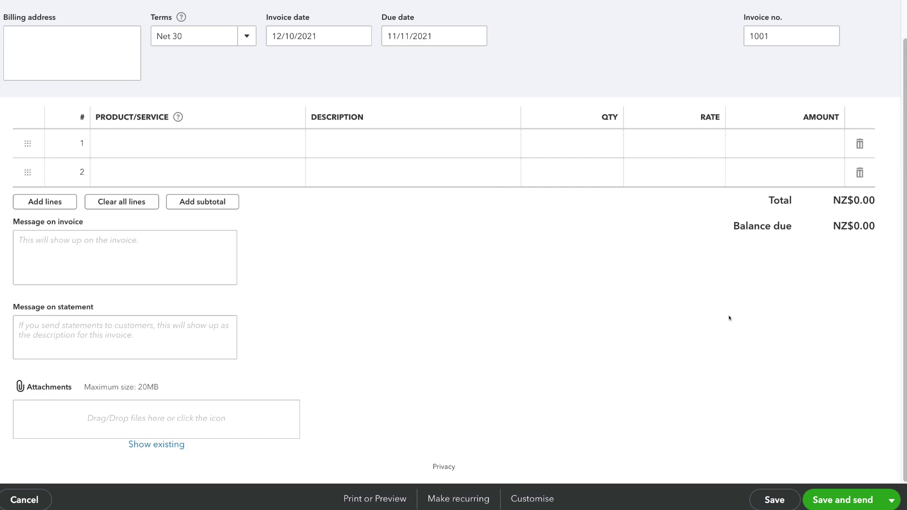
scroll(444, 143, up, 2)
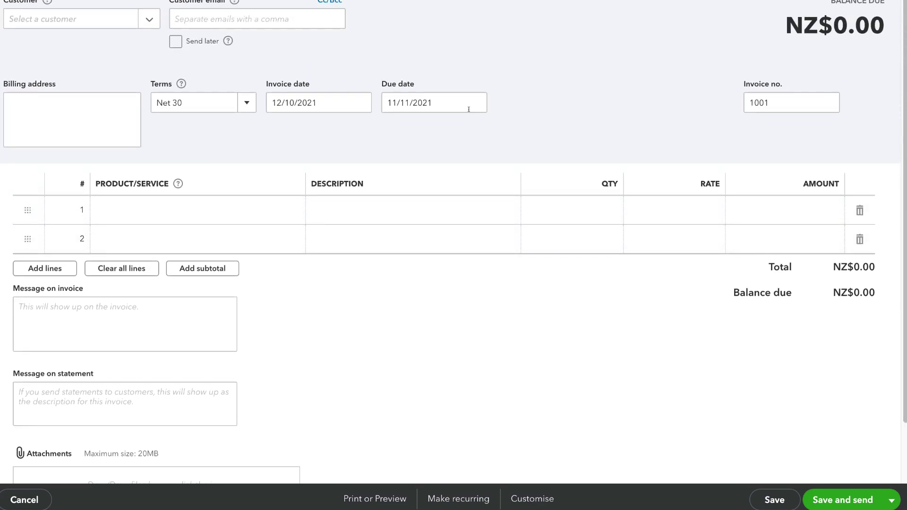
scroll(693, 351, down, 2)
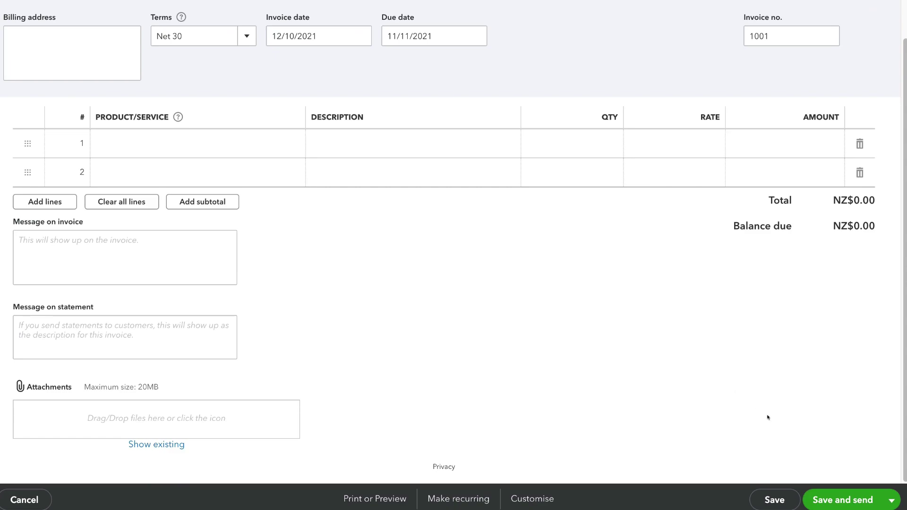
click(890, 500)
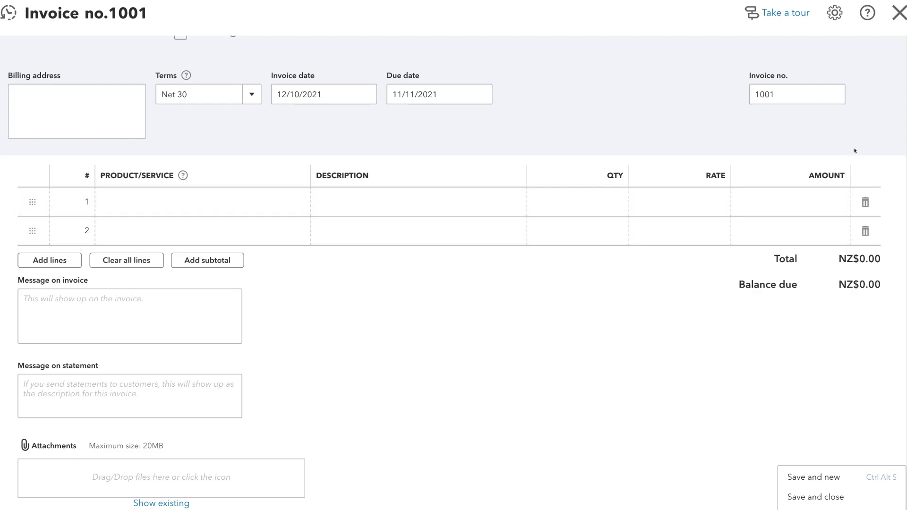
click(889, 15)
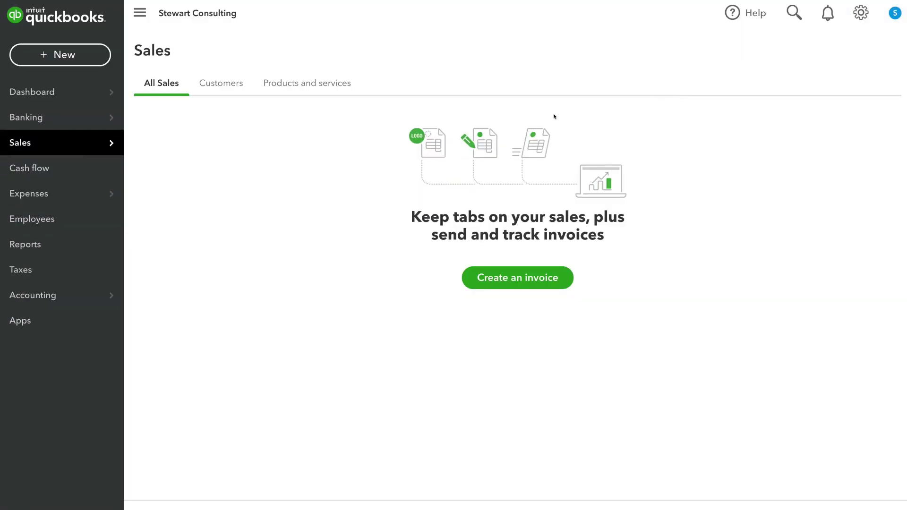
- Open the Cash flow page showing a NZ$0.00 current cash balance
click(51, 168)
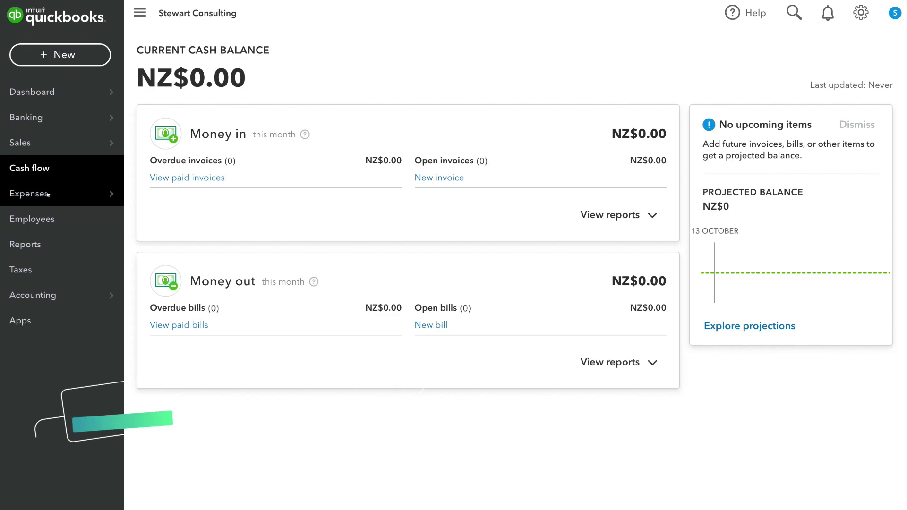
- Review the Cash flow overview's NZ$0 projected balance with no upcoming invoices or bills
mouse_move(51, 194)
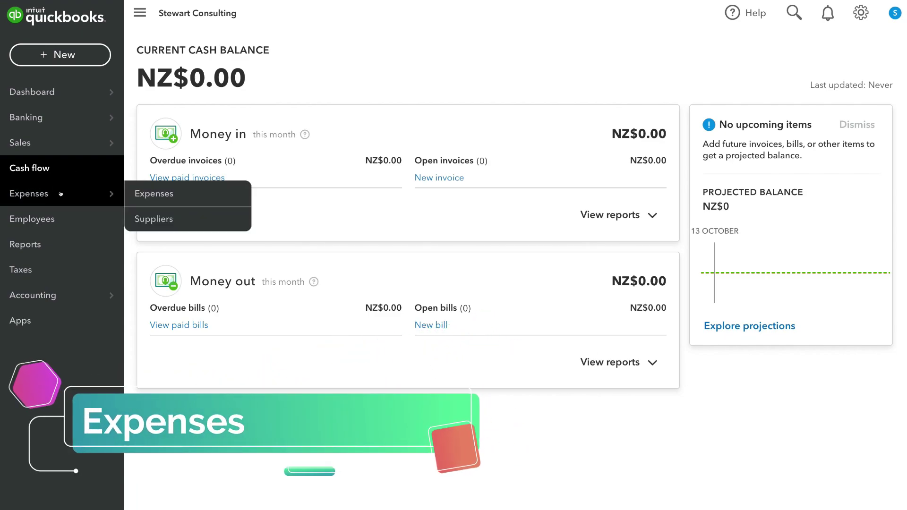
- Visit the Expenses page, the Suppliers list and Employees, then go to the Reports centre
click(57, 194)
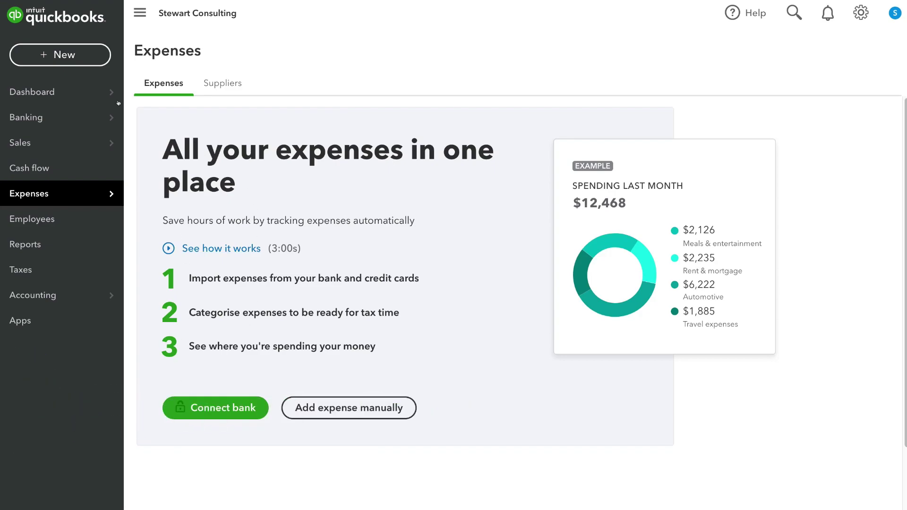
click(214, 86)
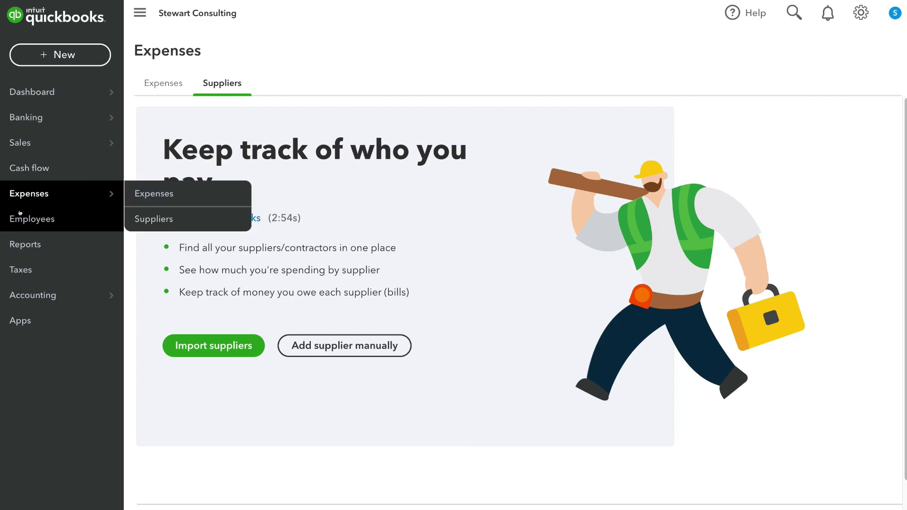
click(81, 216)
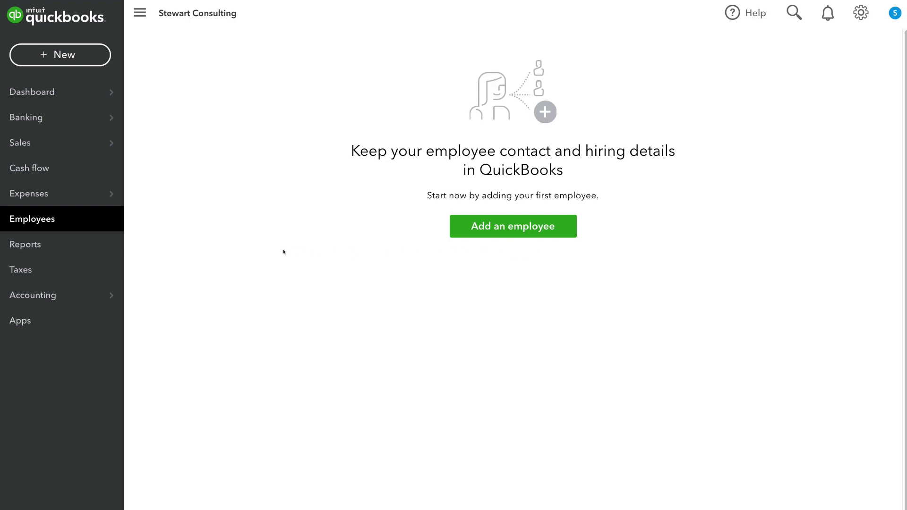
click(70, 240)
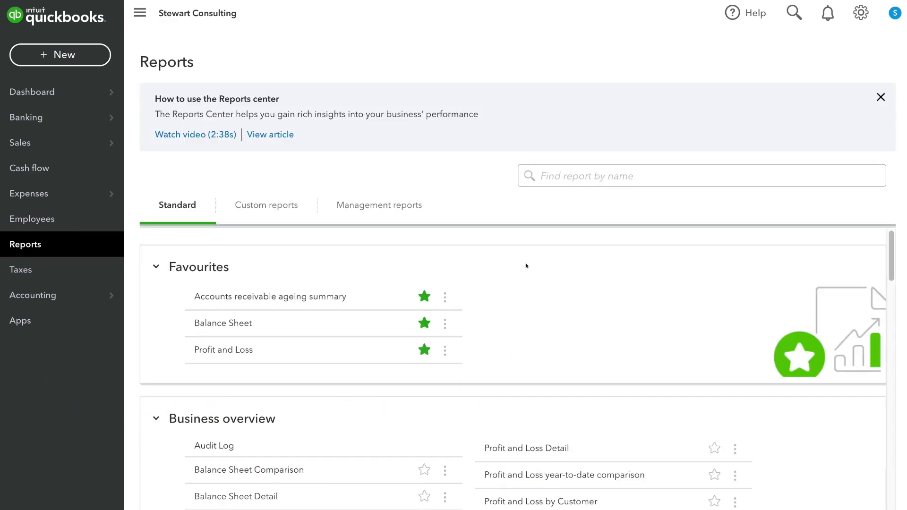
- Star Balance Sheet Comparison among the standard reports to make it a favourite
scroll(526, 266, down, 2)
scroll(526, 266, down, 1)
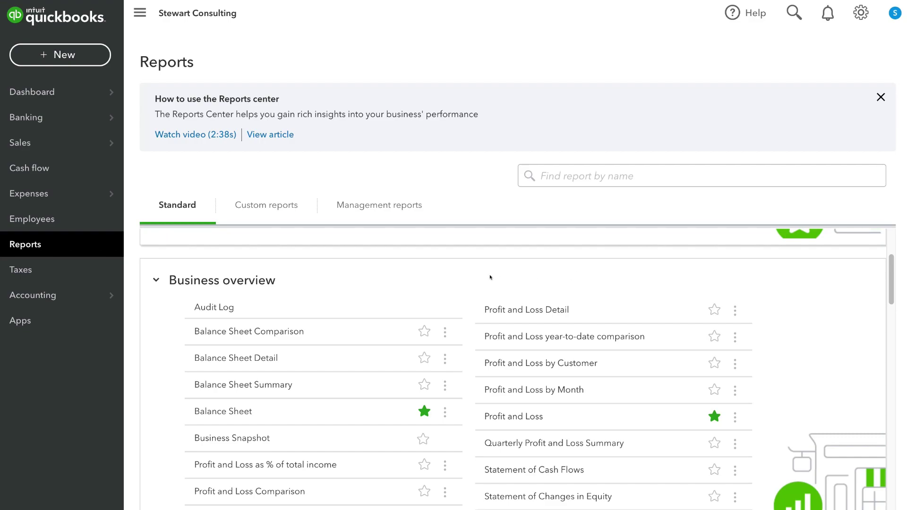
scroll(472, 286, down, 5)
scroll(472, 285, up, 2)
scroll(473, 286, up, 2)
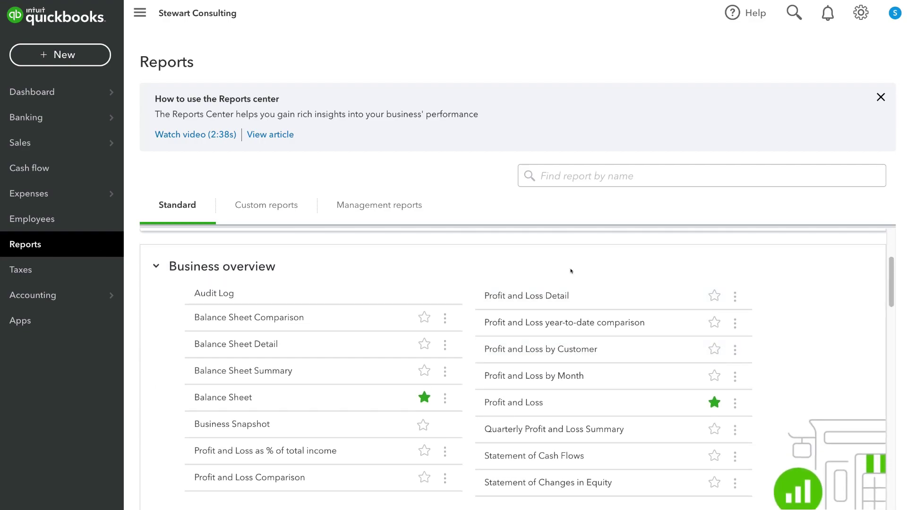
click(563, 179)
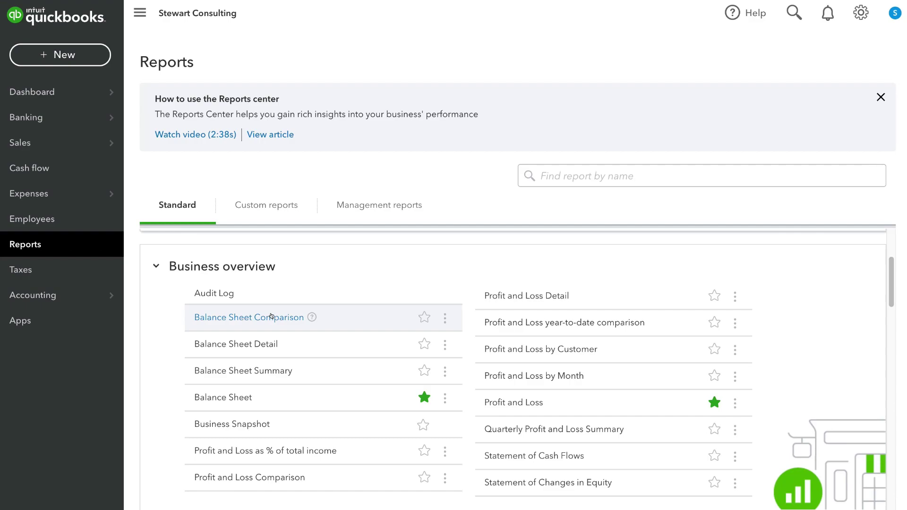
click(423, 317)
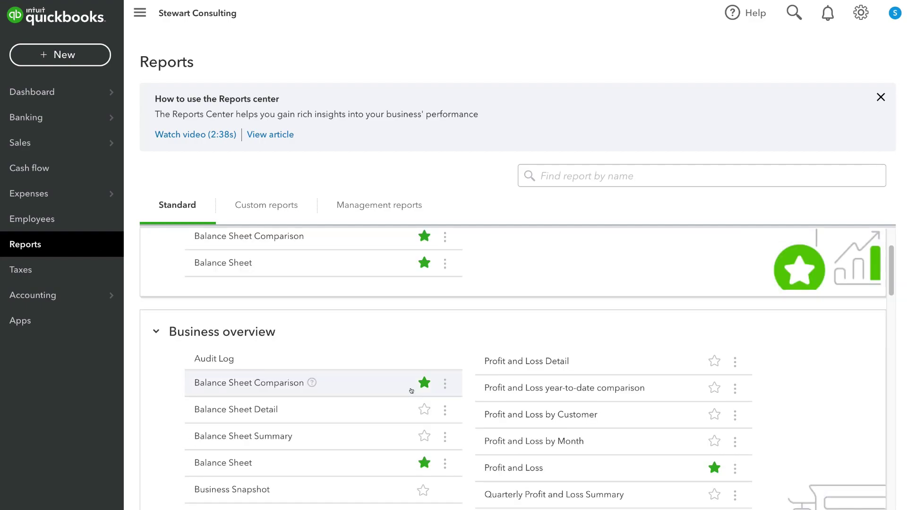
- Go to the Taxes page showing the tax filing setup introduction
scroll(411, 390, up, 2)
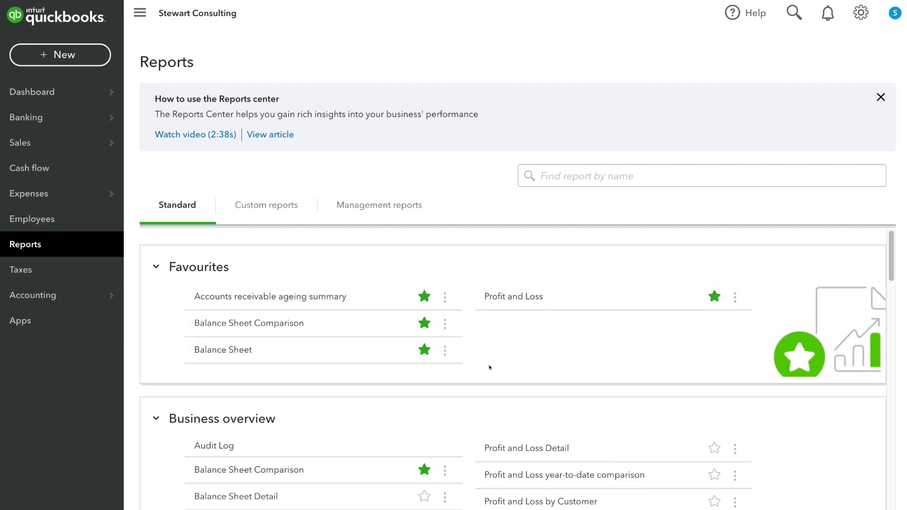
scroll(489, 368, down, 8)
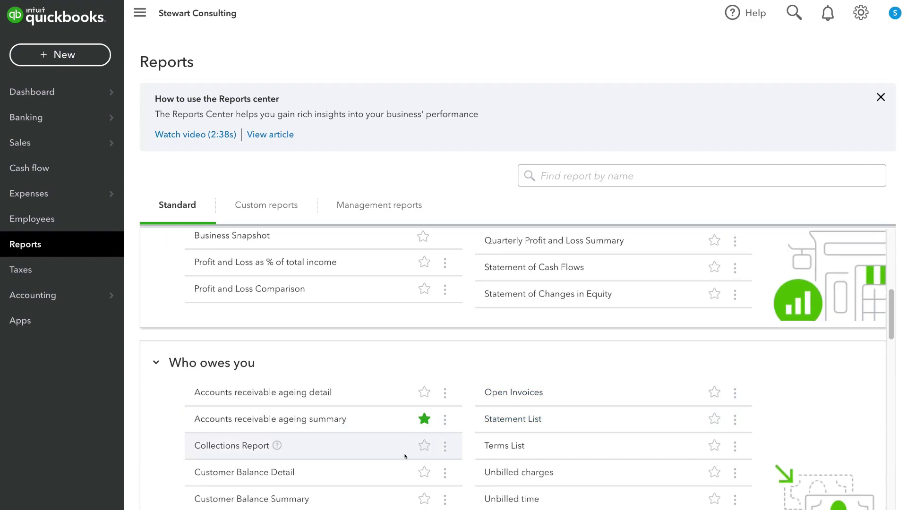
scroll(405, 458, down, 10)
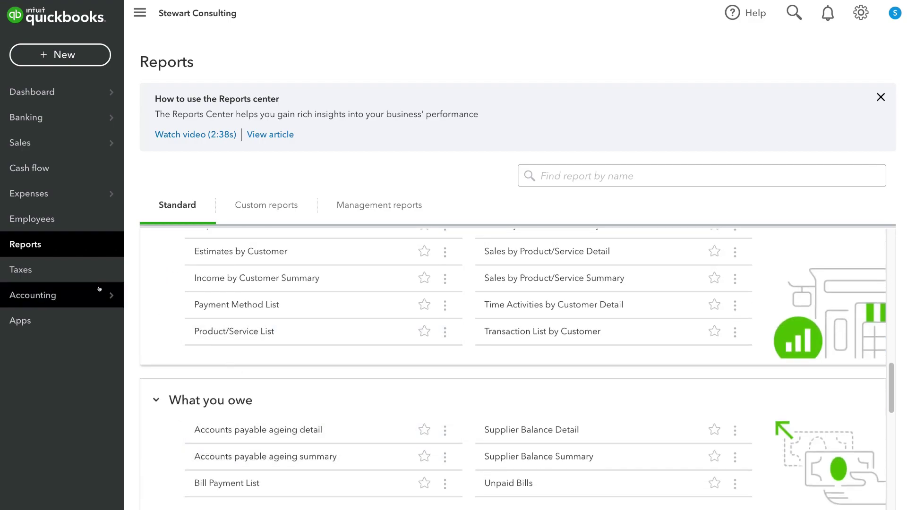
click(56, 267)
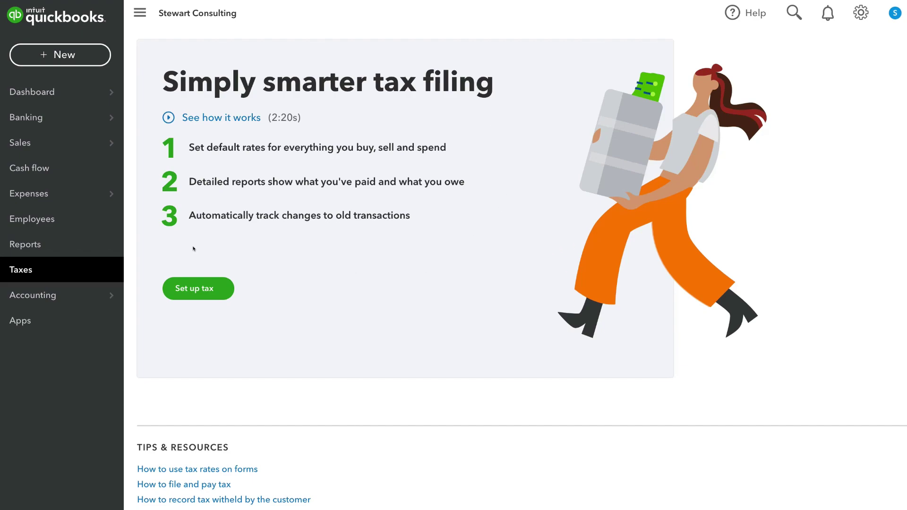
- Open Accounting from the sidebar to reach the Chart of accounts tab
mouse_move(43, 300)
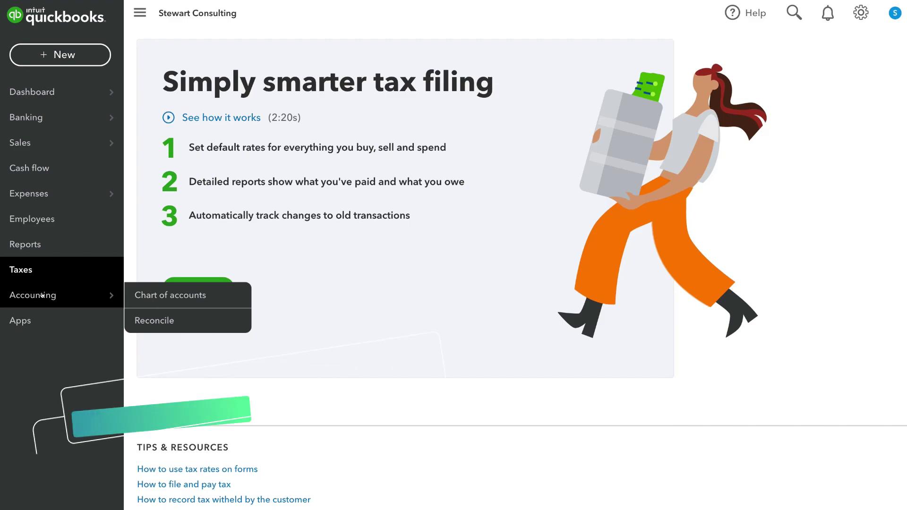
click(42, 295)
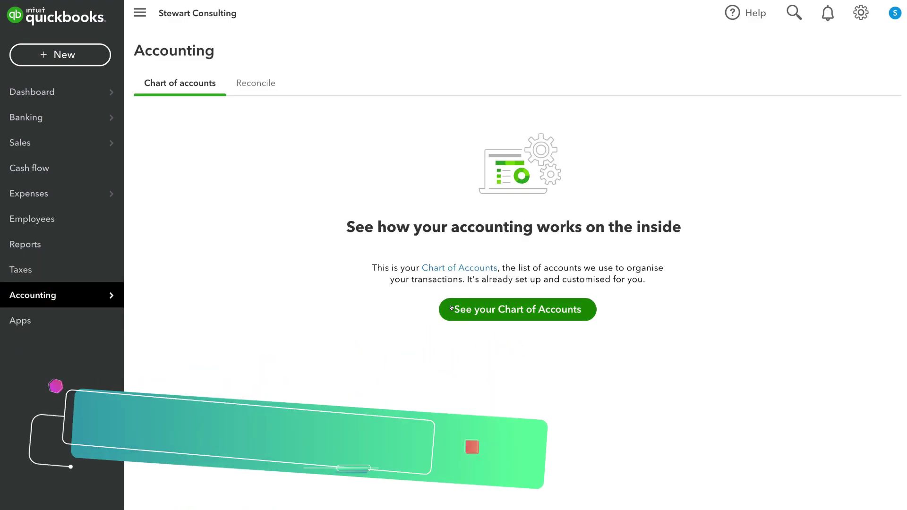
- View the Reconcile tab, then go to the Apps marketplace page
click(250, 86)
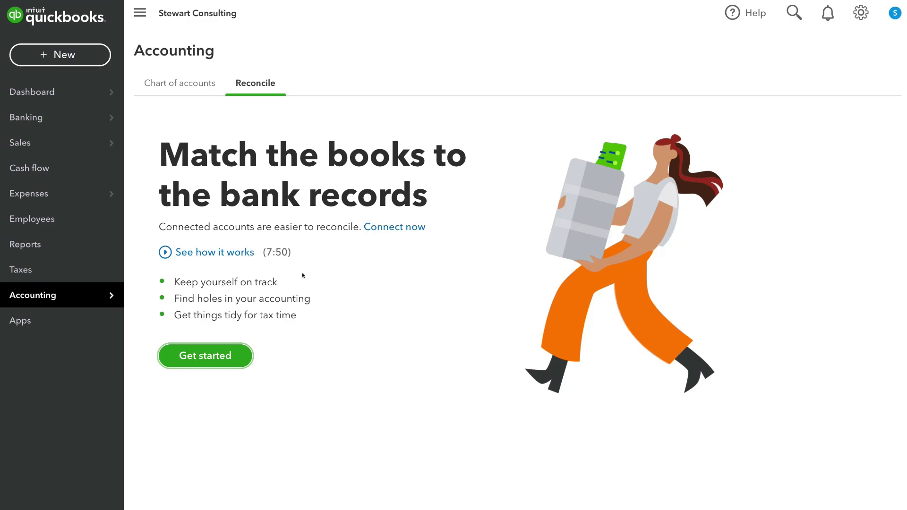
click(59, 321)
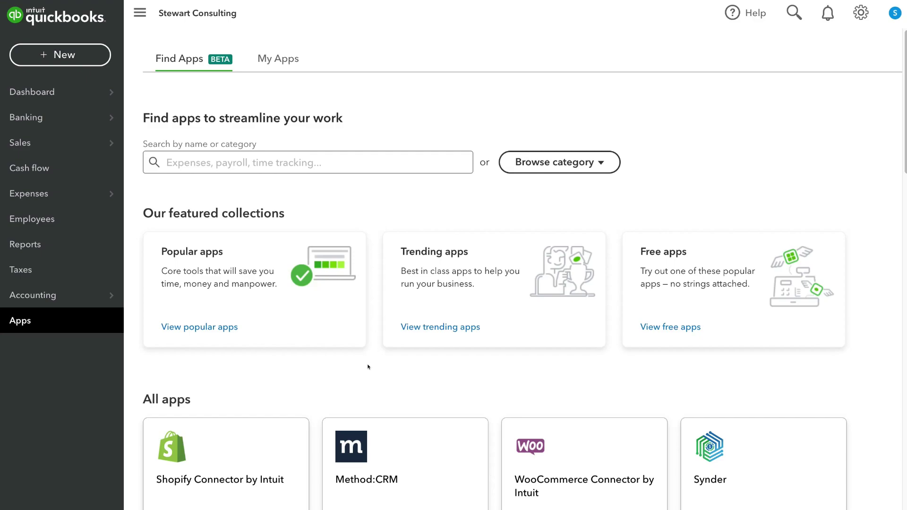
- Browse the Find Apps listings, then open the Business overview dashboard
scroll(368, 367, down, 4)
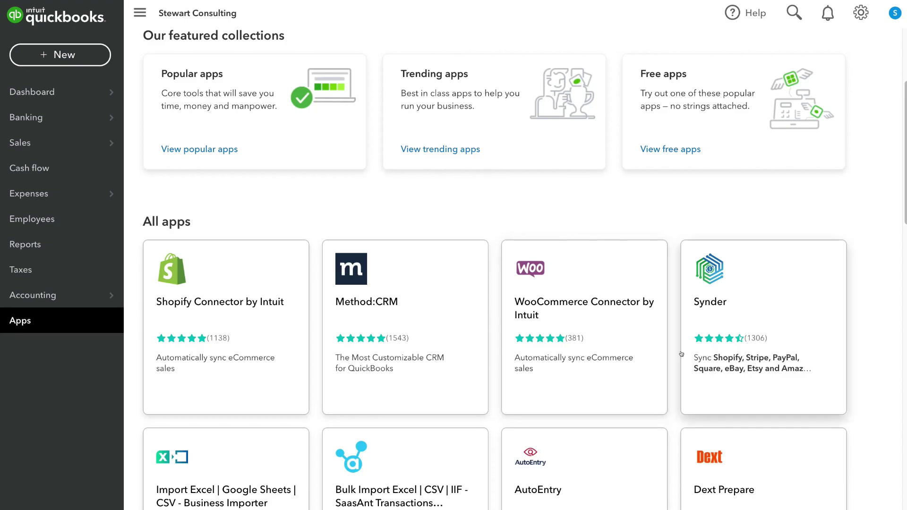
scroll(681, 354, down, 7)
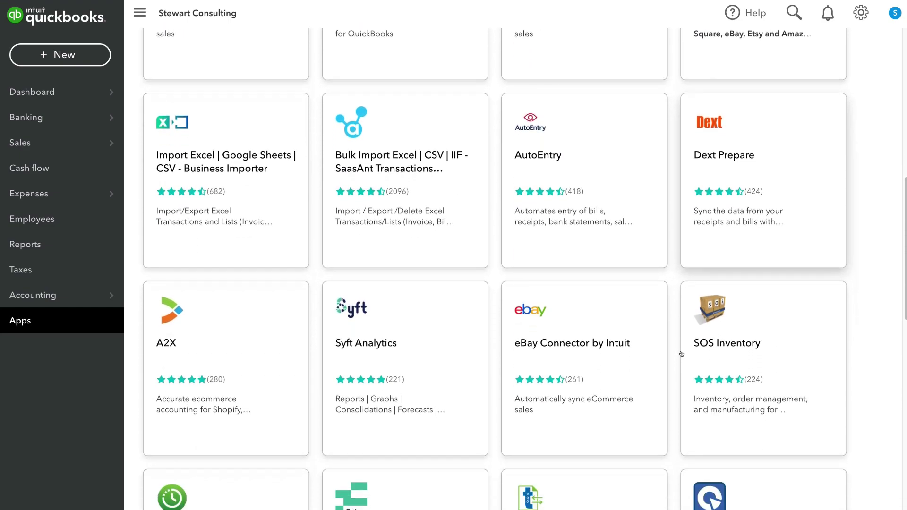
scroll(675, 356, down, 2)
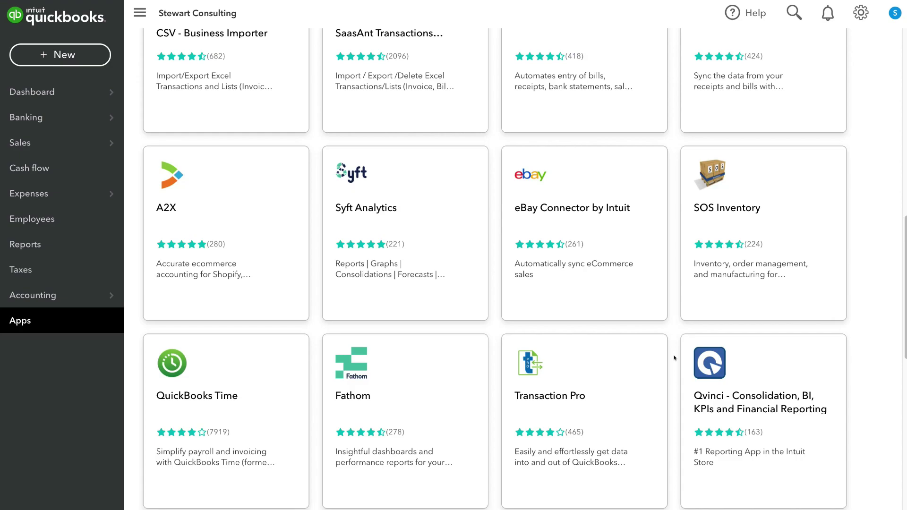
scroll(675, 358, down, 1)
scroll(674, 358, up, 8)
scroll(674, 356, up, 6)
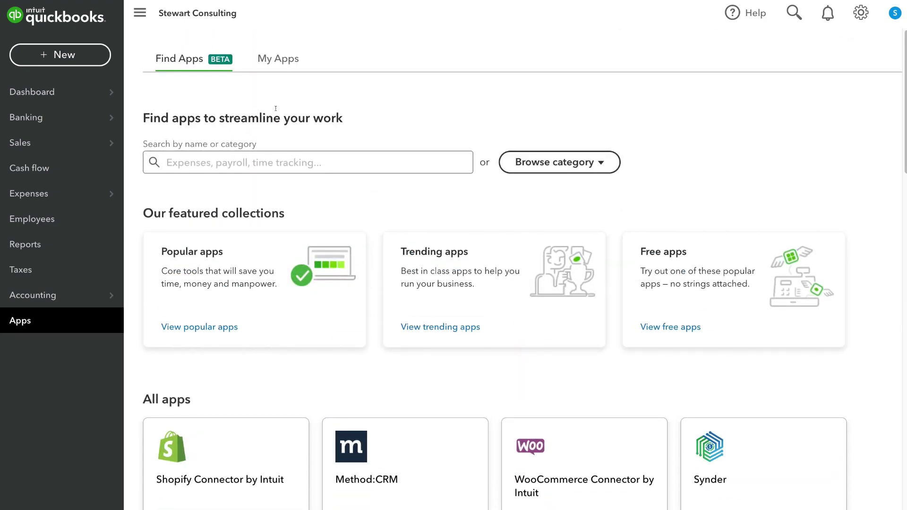
click(51, 91)
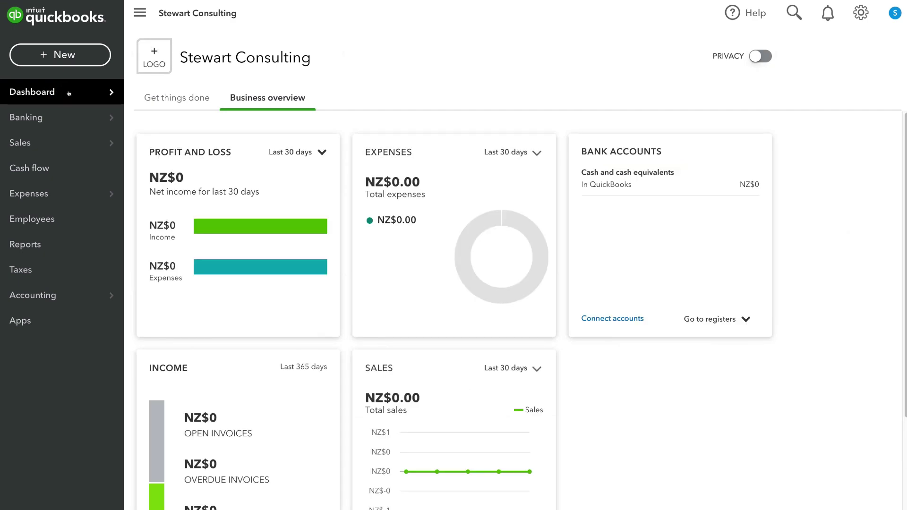